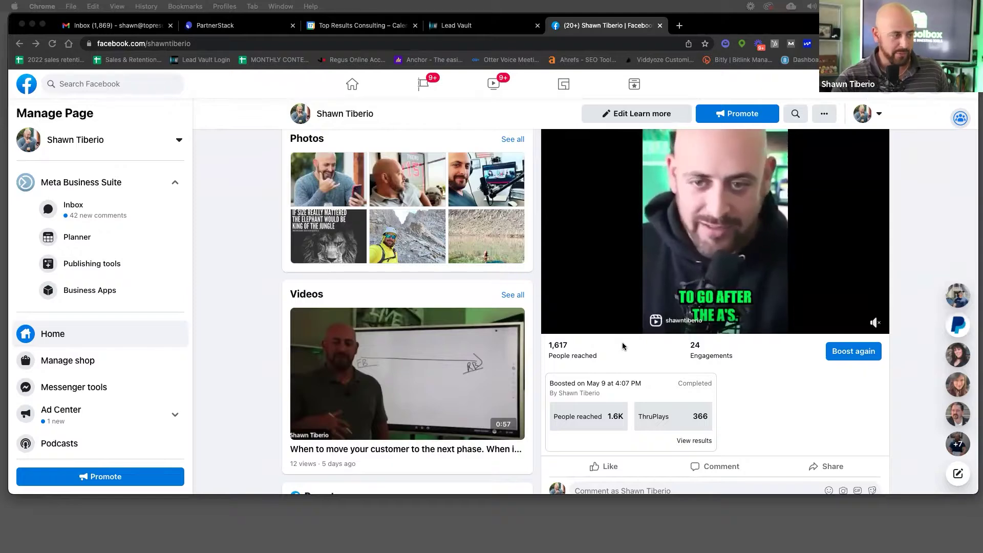
Open the ad results for the boosted May 9 video post about buy boxes
scroll(701, 296, up, 5)
scroll(701, 296, up, 10)
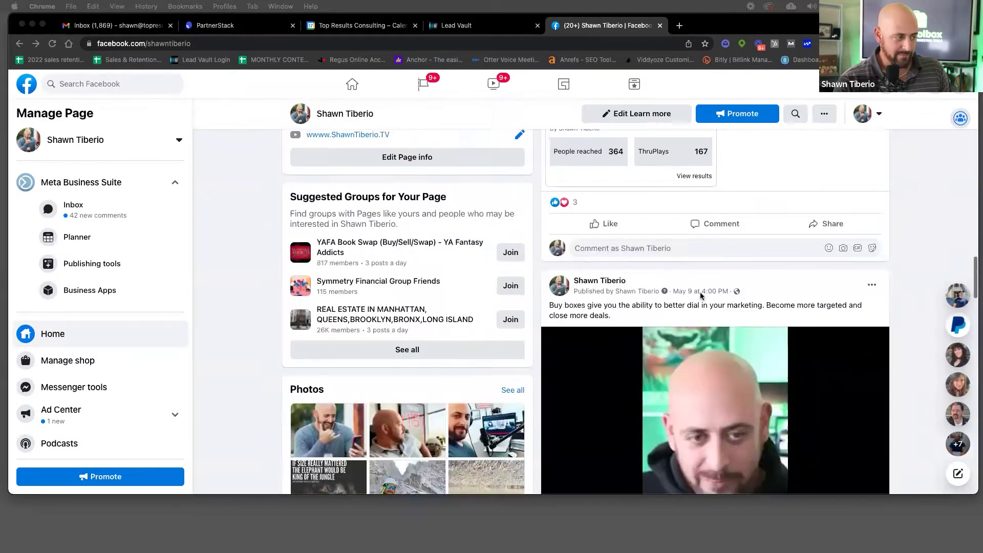
scroll(776, 257, down, 17)
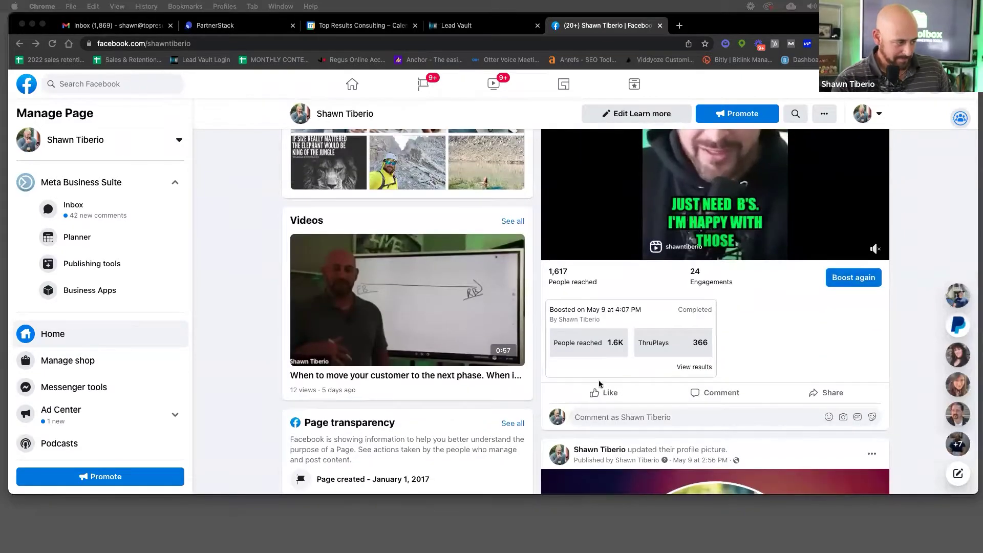
scroll(687, 381, down, 1)
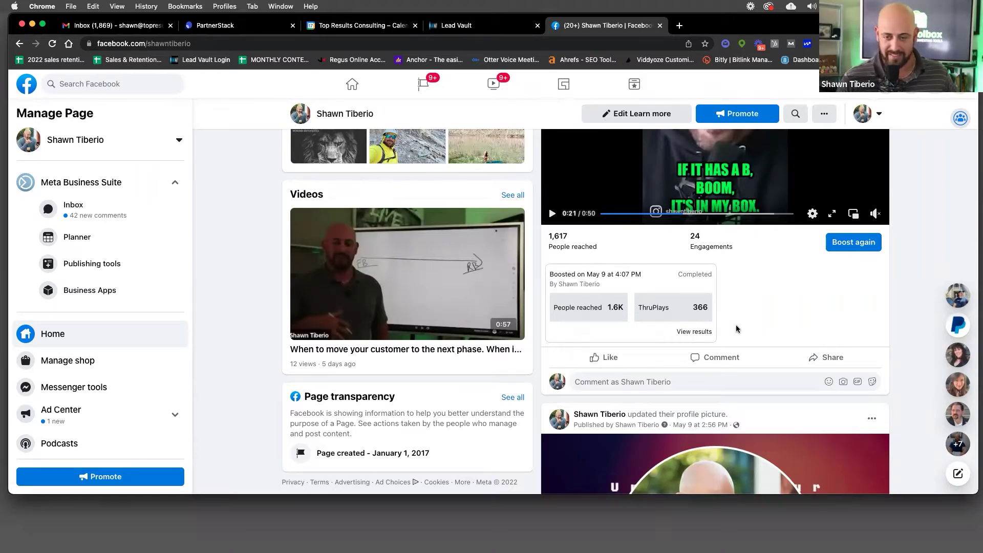
click(706, 334)
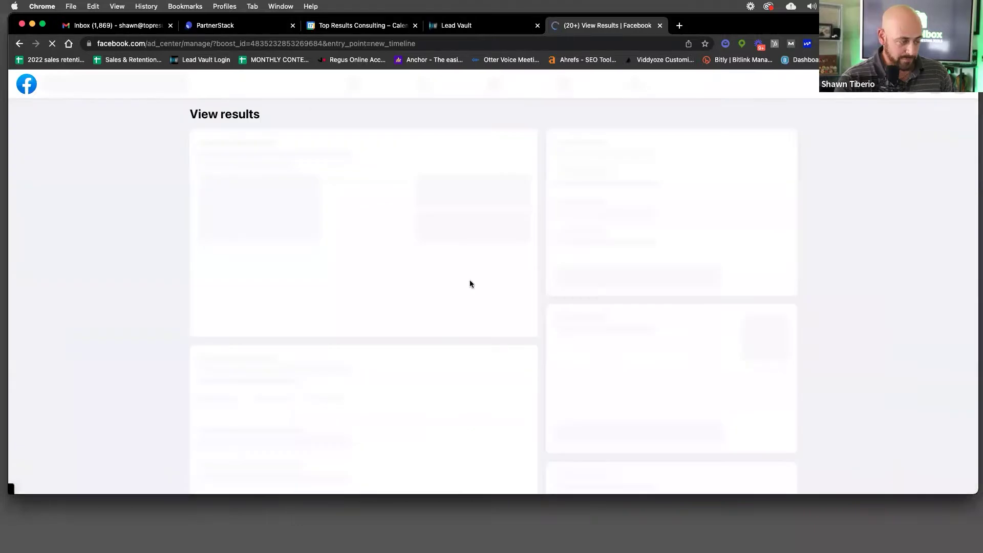
Examine the ad's performance figures, its audience breakdown by age and gender, and the audience targeting details
scroll(481, 249, down, 1)
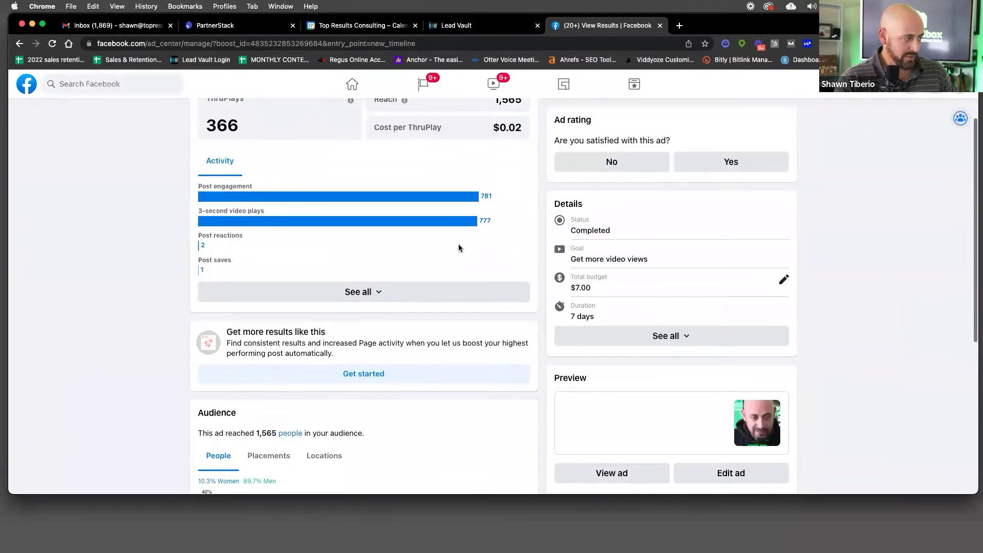
scroll(271, 358, down, 1)
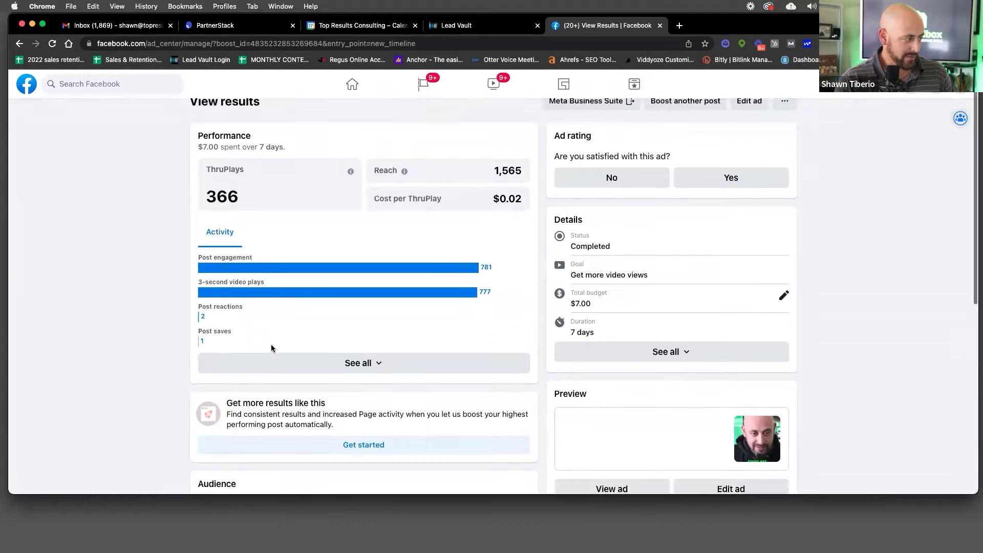
scroll(280, 300, down, 5)
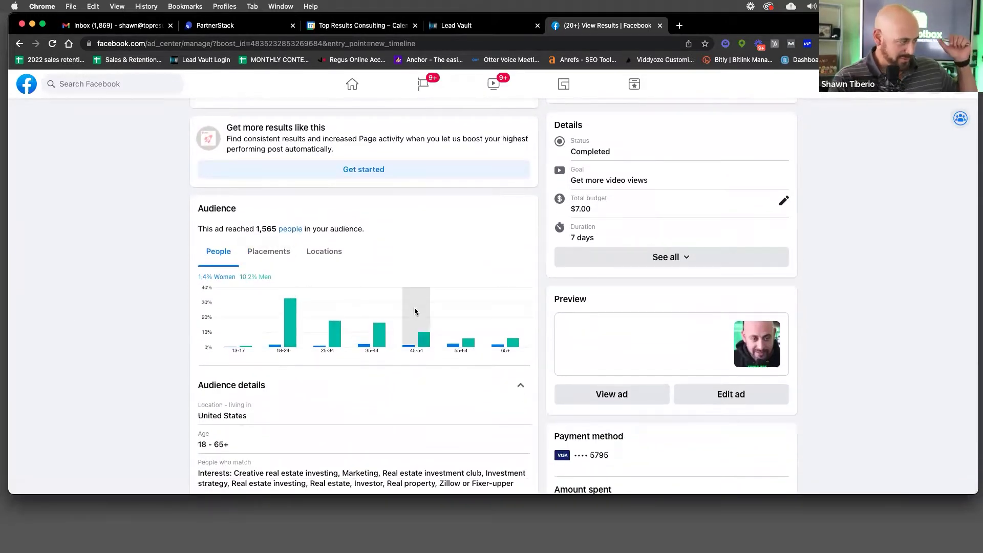
scroll(414, 306, down, 2)
scroll(414, 310, down, 1)
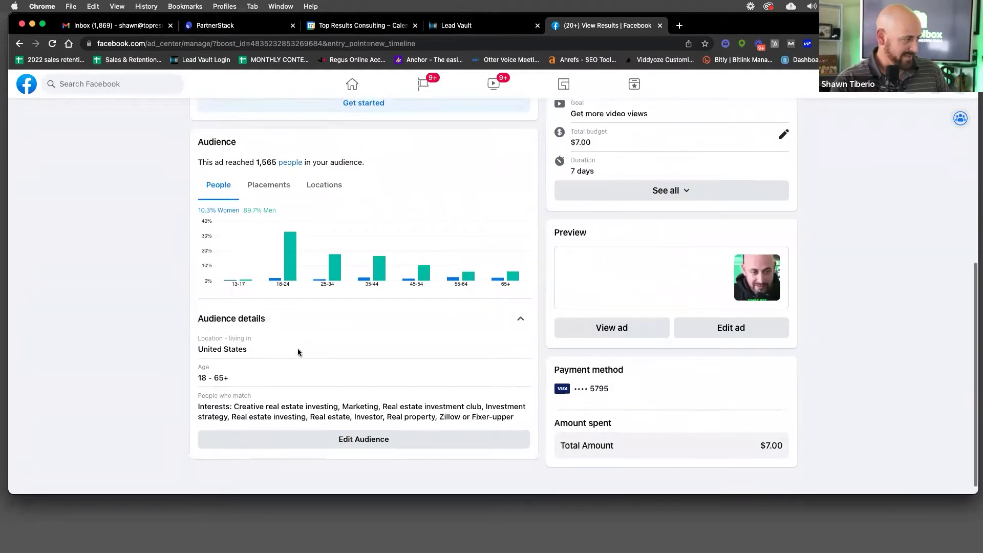
scroll(185, 234, up, 2)
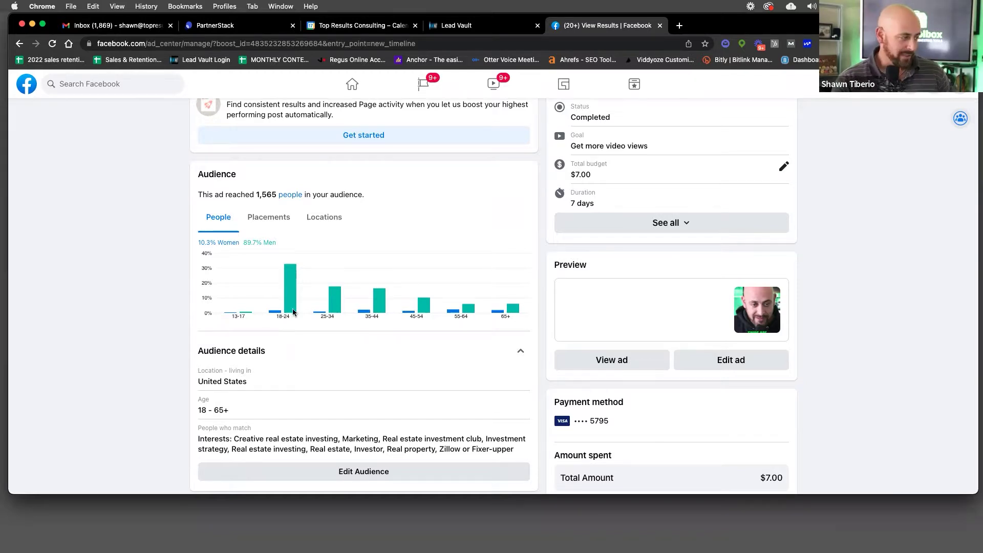
mouse_move(292, 264)
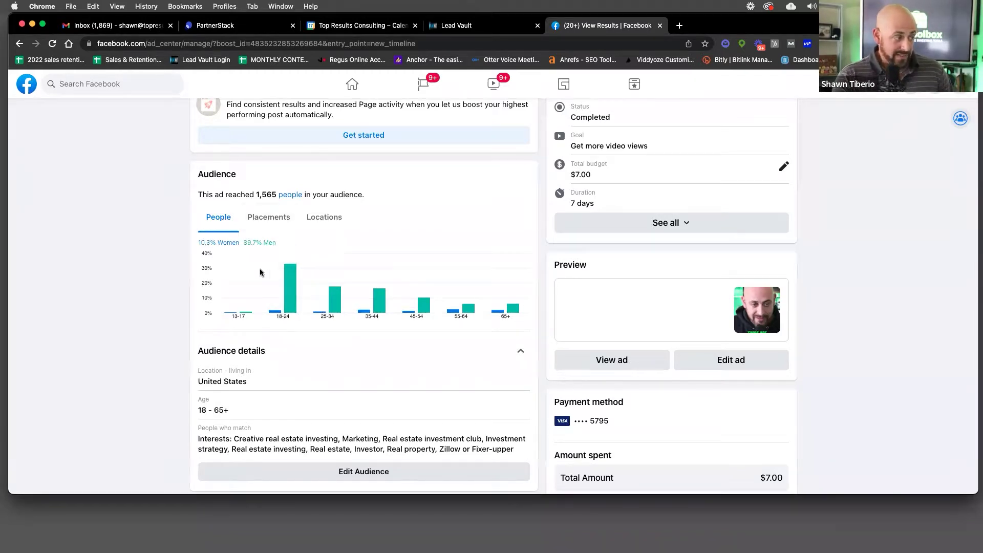
mouse_move(430, 281)
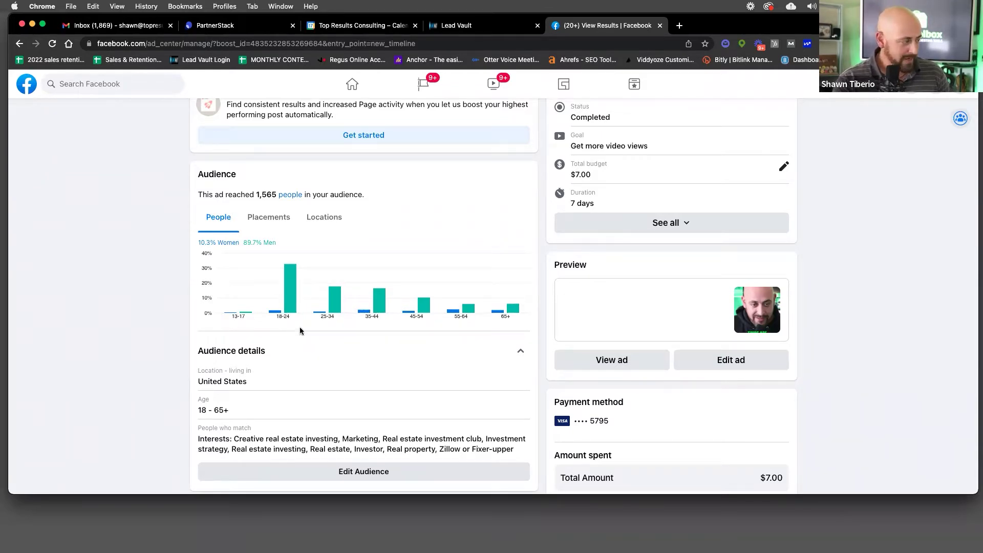
Show the audience breakdown by placement and expand it to the full list
click(276, 219)
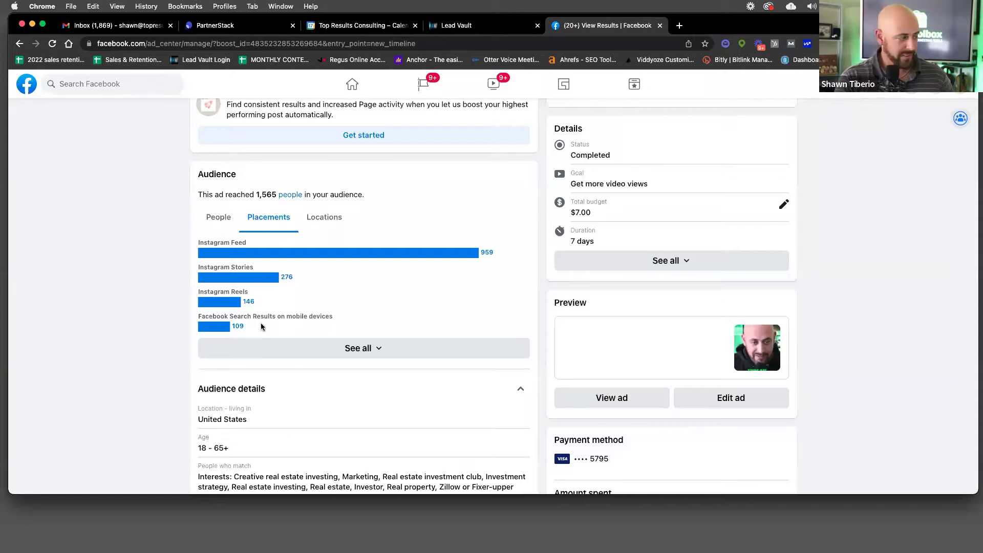
click(359, 349)
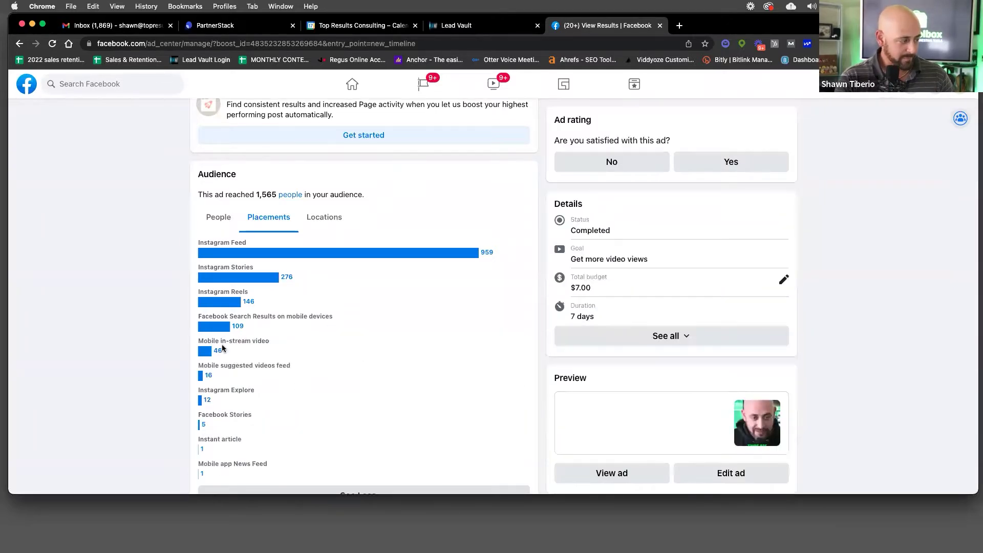
scroll(222, 347, down, 2)
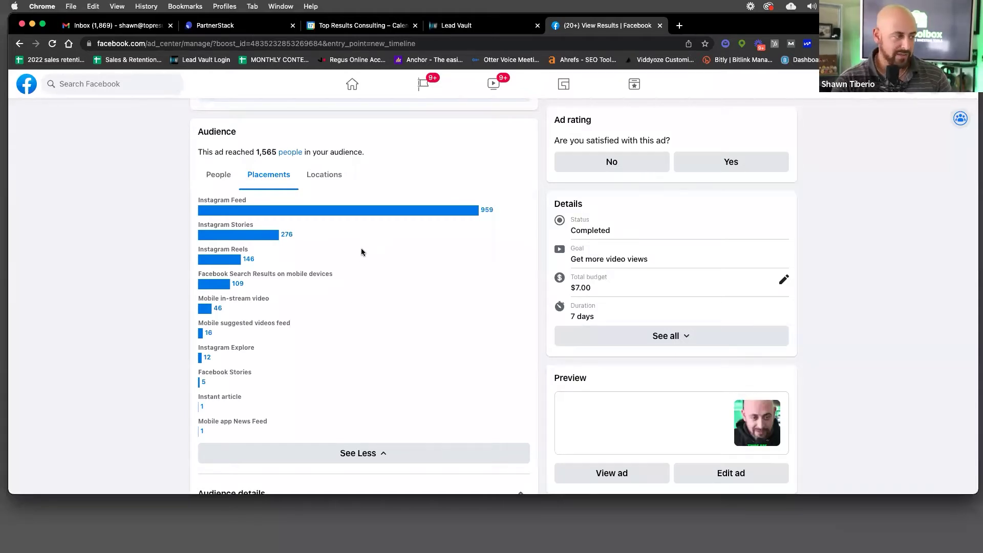
scroll(407, 257, down, 4)
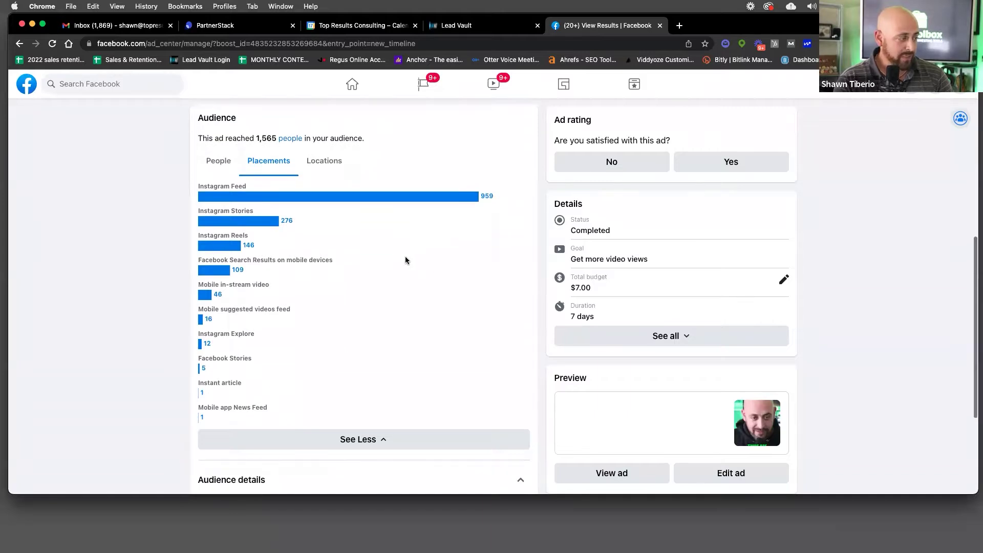
Show the audience breakdown by location, expand the full list of states and look through it
scroll(349, 247, up, 4)
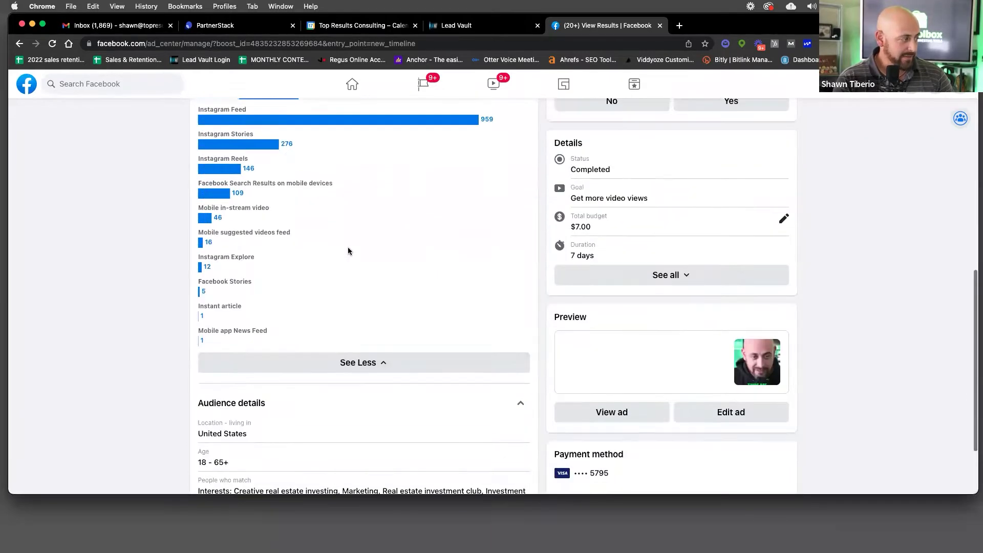
click(327, 195)
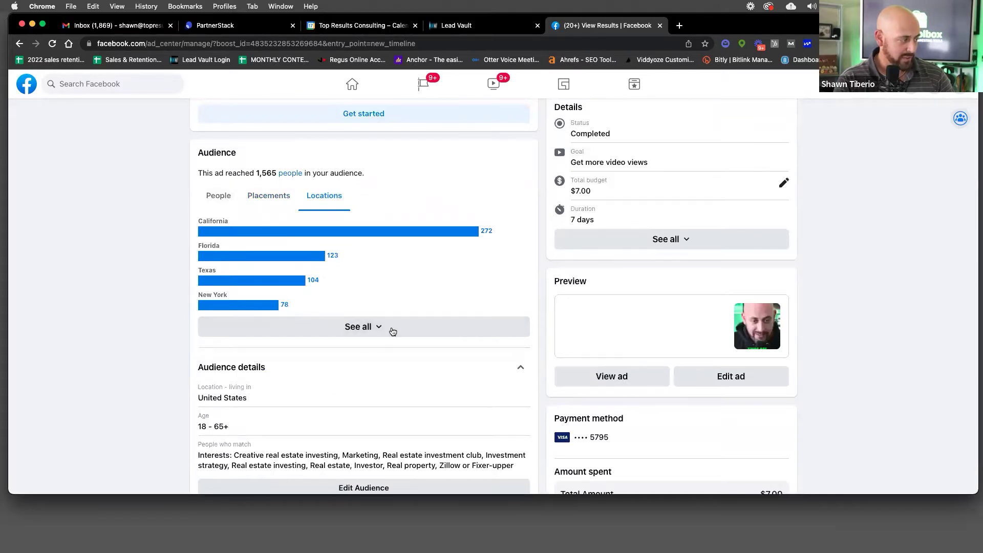
click(376, 329)
scroll(281, 354, down, 4)
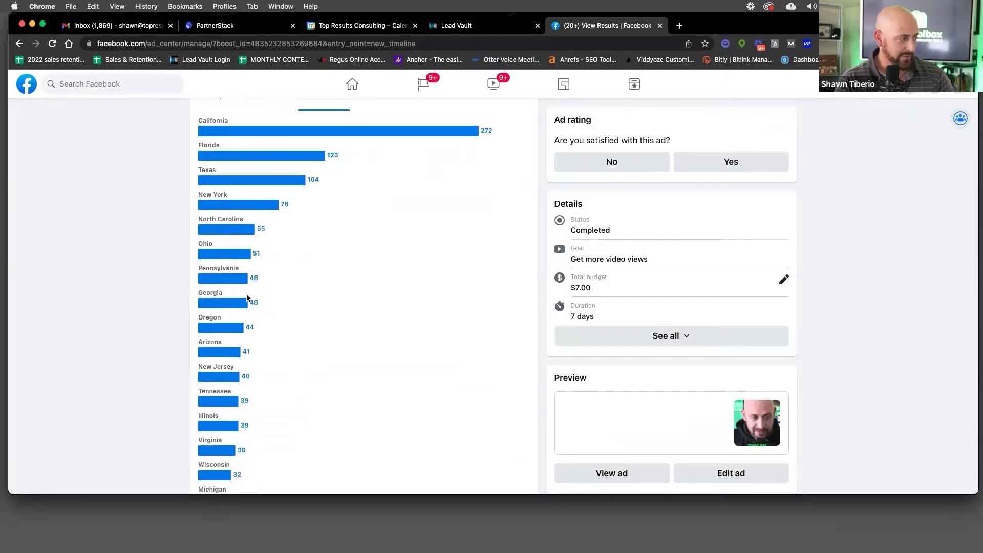
scroll(284, 287, down, 3)
scroll(230, 373, down, 20)
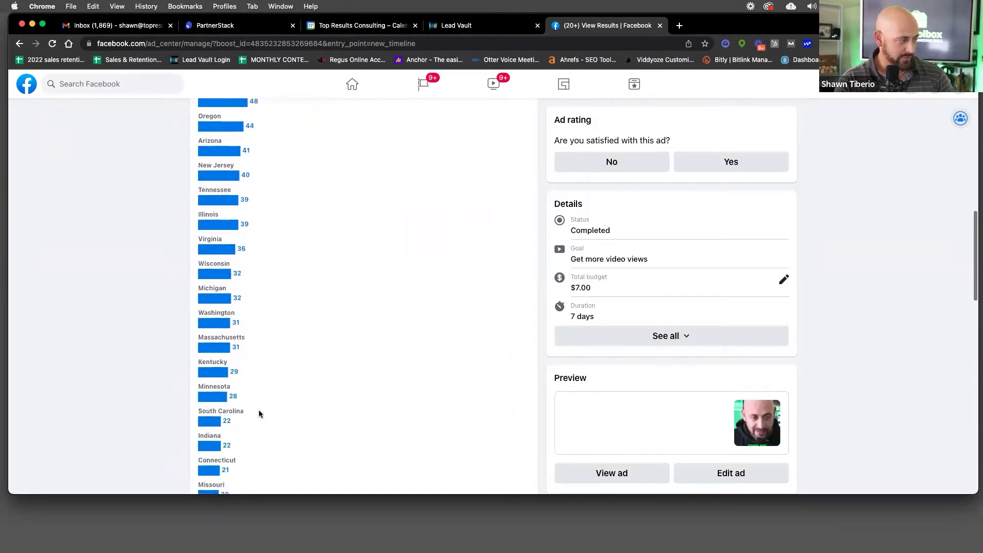
scroll(260, 412, down, 10)
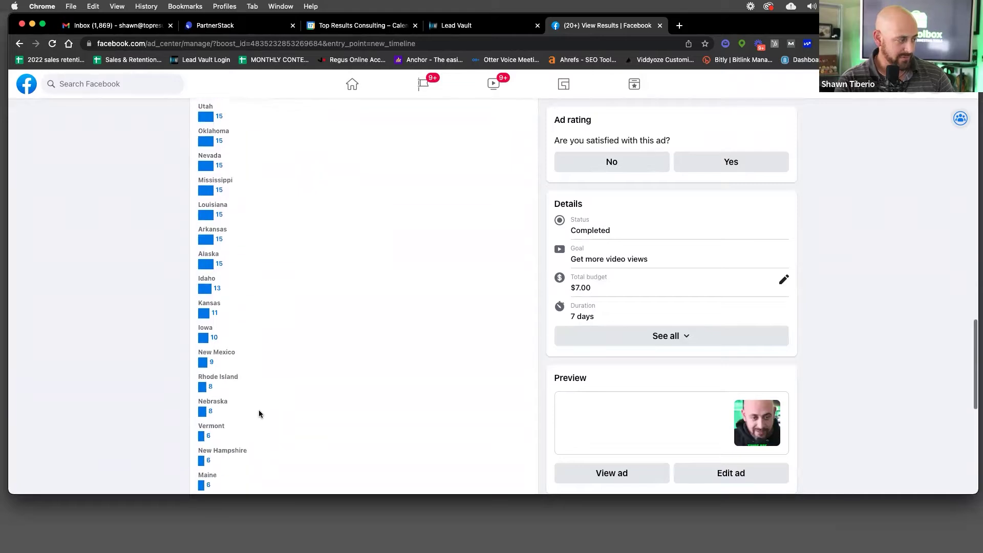
scroll(242, 278, up, 20)
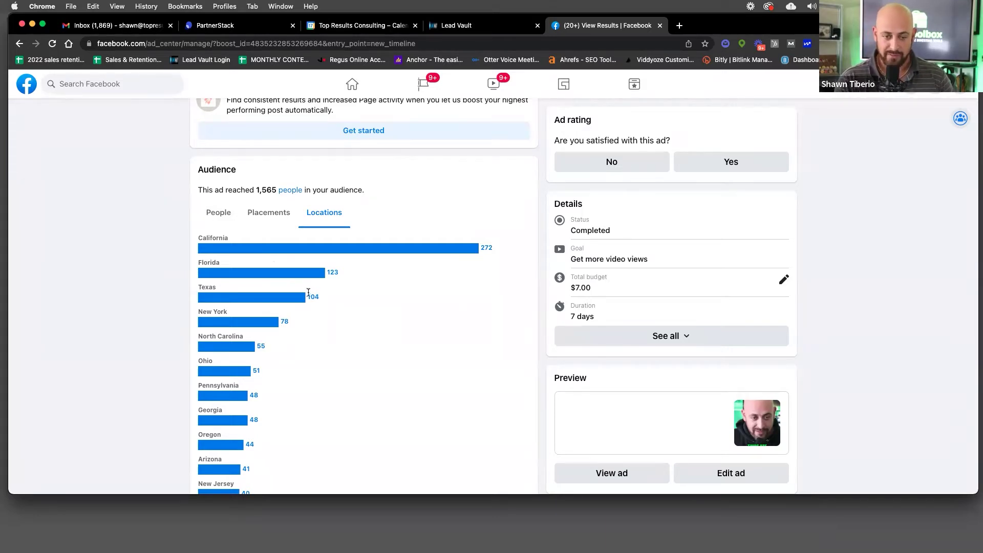
scroll(481, 312, down, 5)
scroll(481, 312, down, 5)
scroll(481, 312, up, 5)
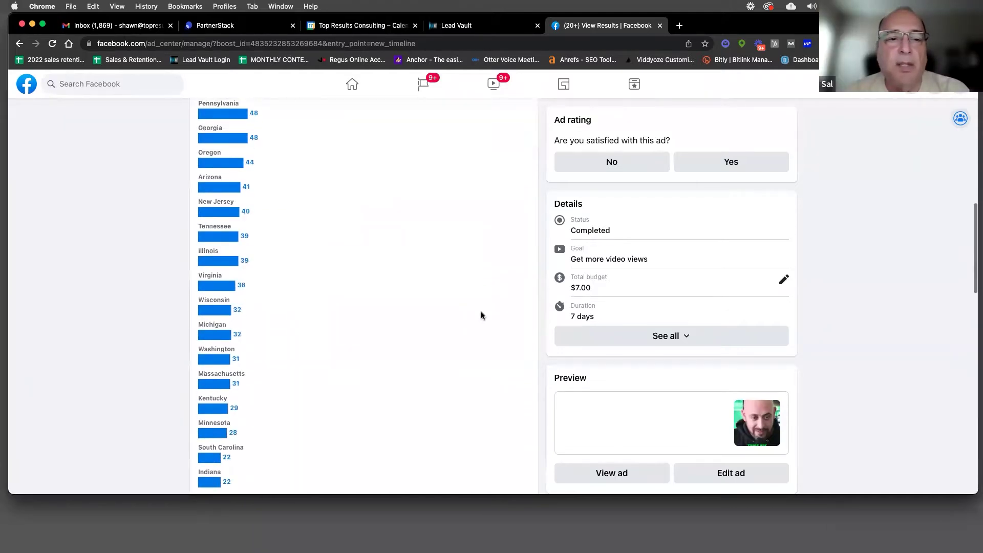
scroll(481, 315, up, 6)
scroll(462, 355, down, 1)
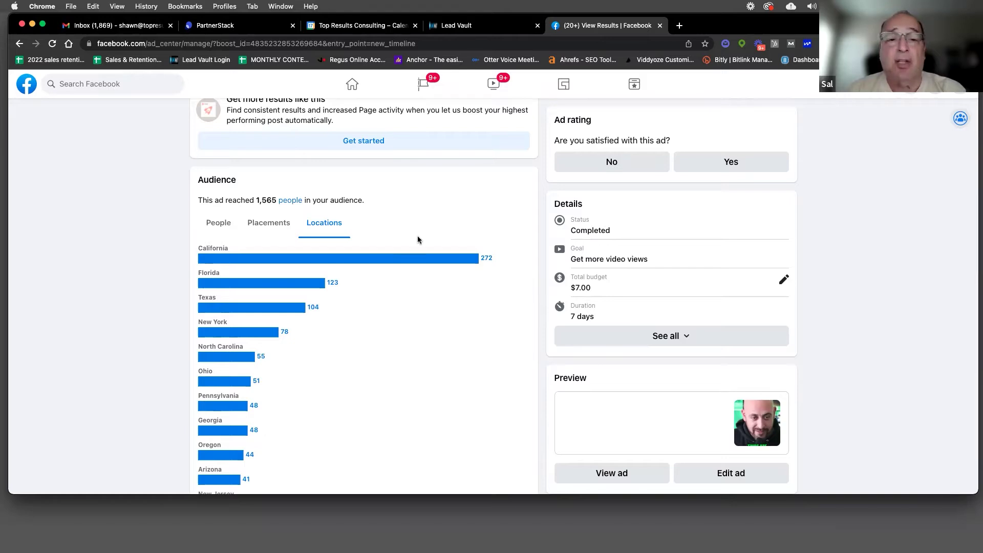
Recheck the audience's age and gender breakdown with its targeting details, and the breakdown by placement
click(221, 224)
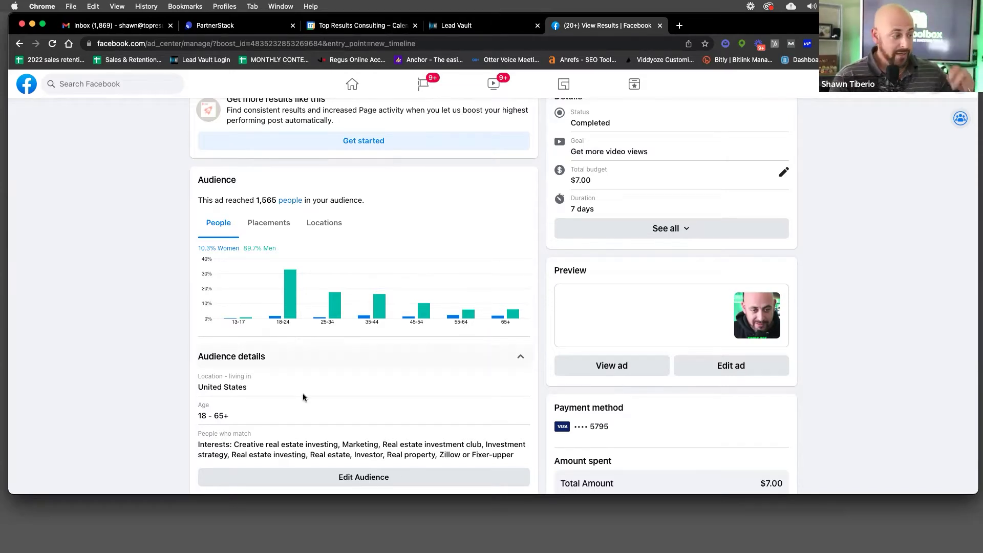
scroll(389, 328, down, 2)
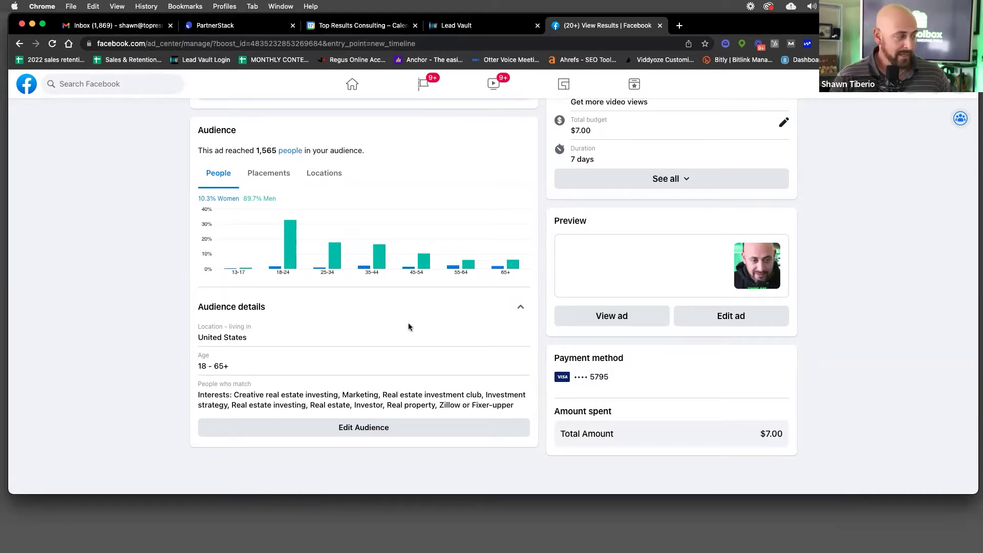
scroll(302, 184, up, 2)
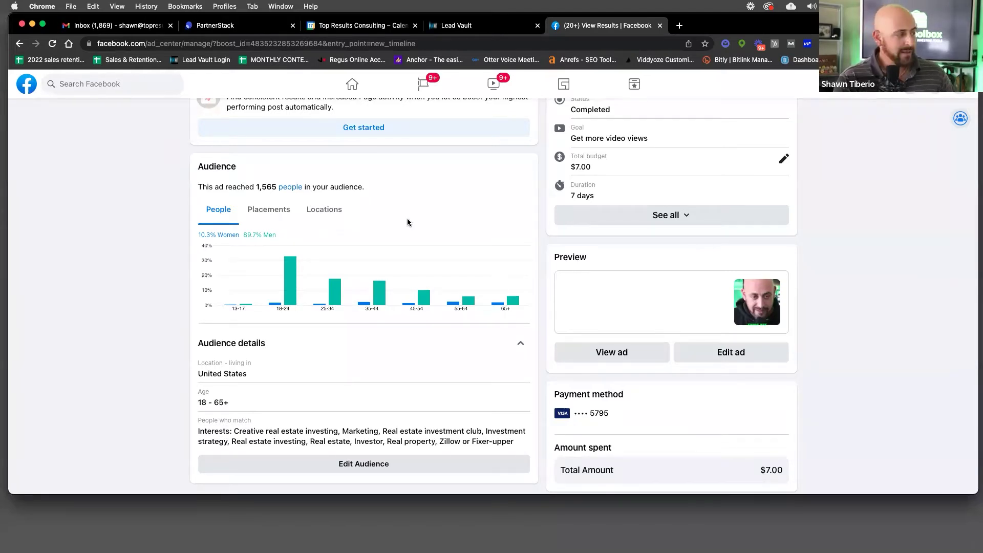
click(293, 213)
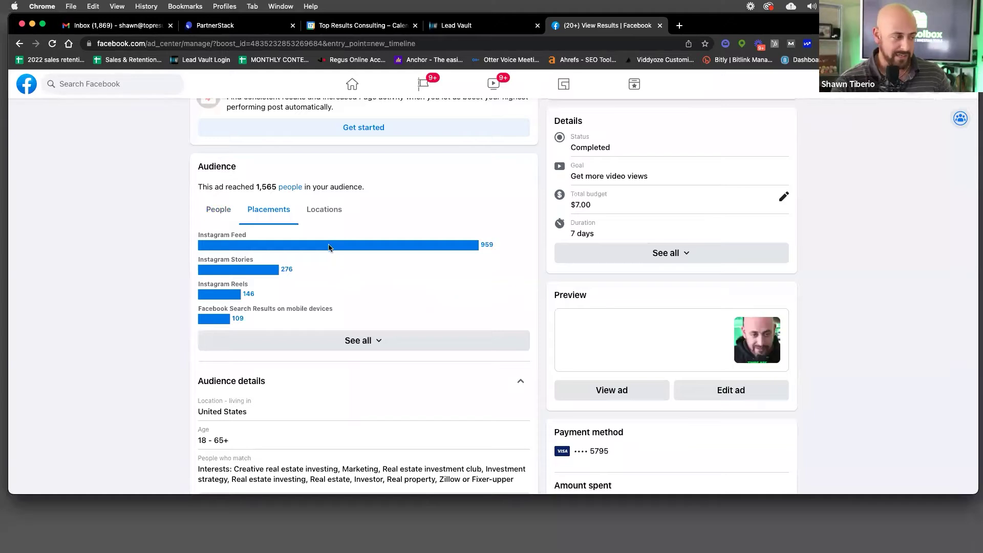
scroll(523, 286, up, 2)
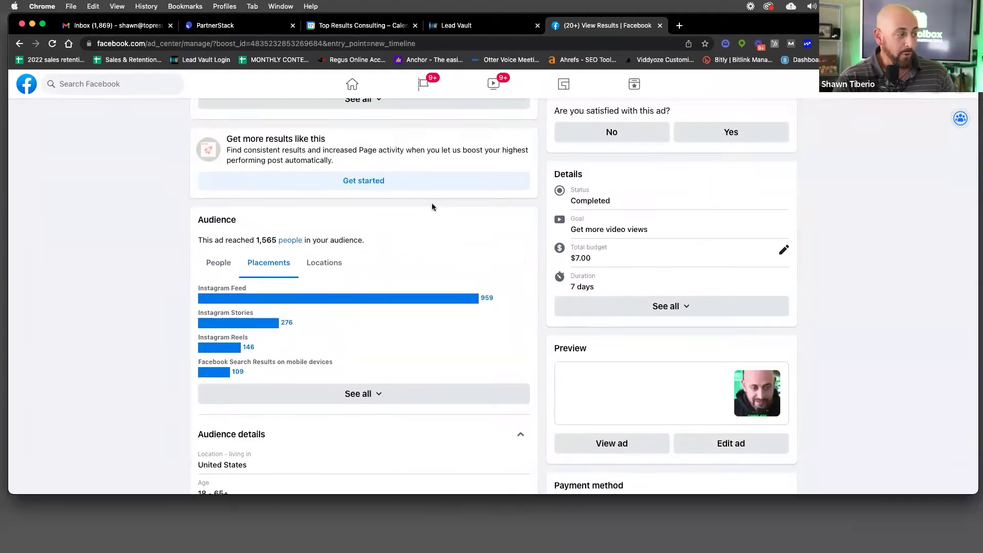
Highlight the ad's total budget and expand the full ad details to review them
scroll(509, 238, up, 1)
scroll(509, 238, down, 1)
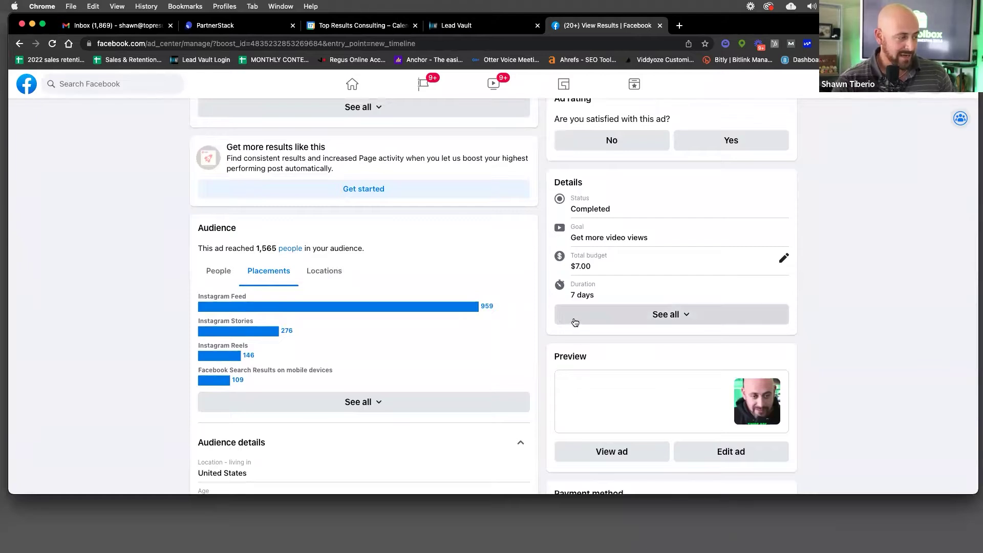
drag(570, 267, 625, 269)
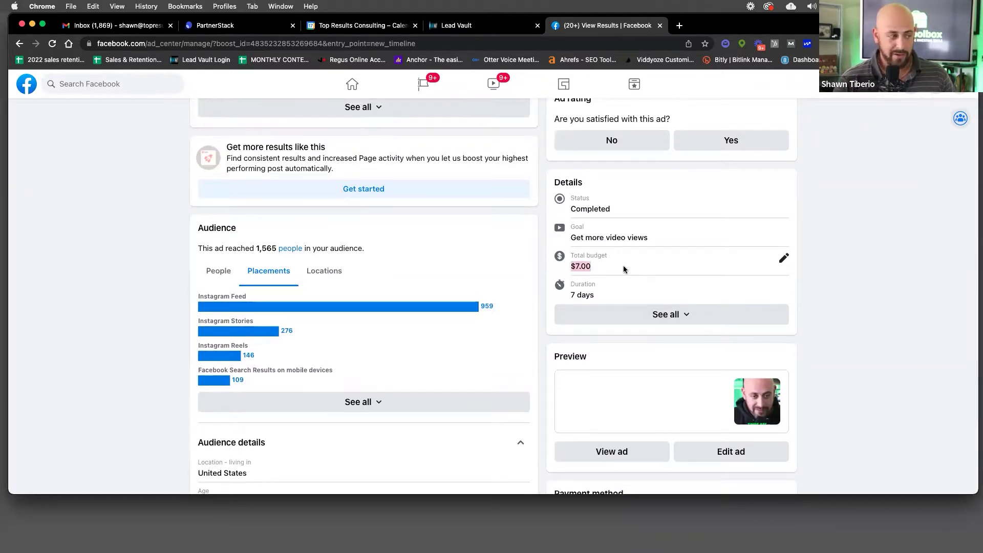
click(686, 315)
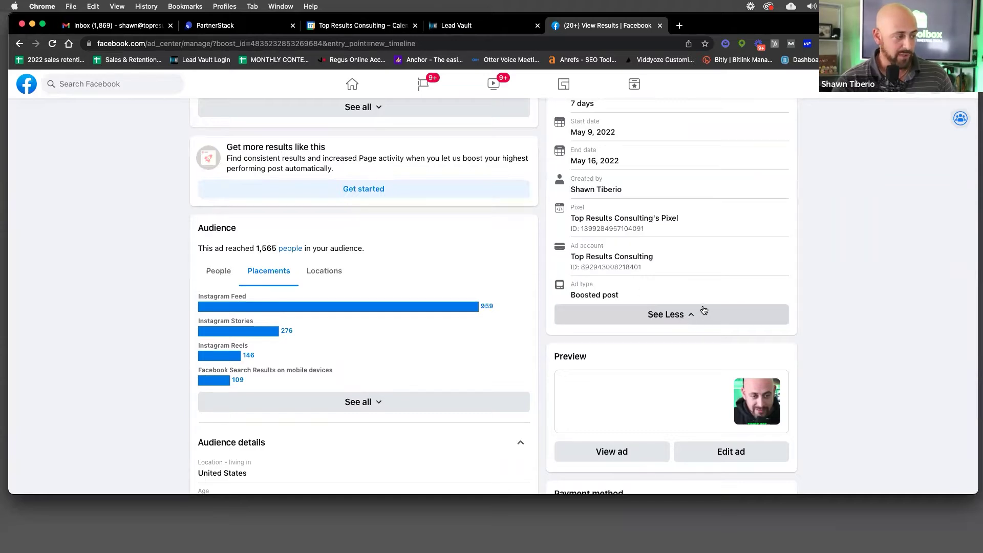
scroll(684, 264, up, 4)
scroll(665, 267, down, 3)
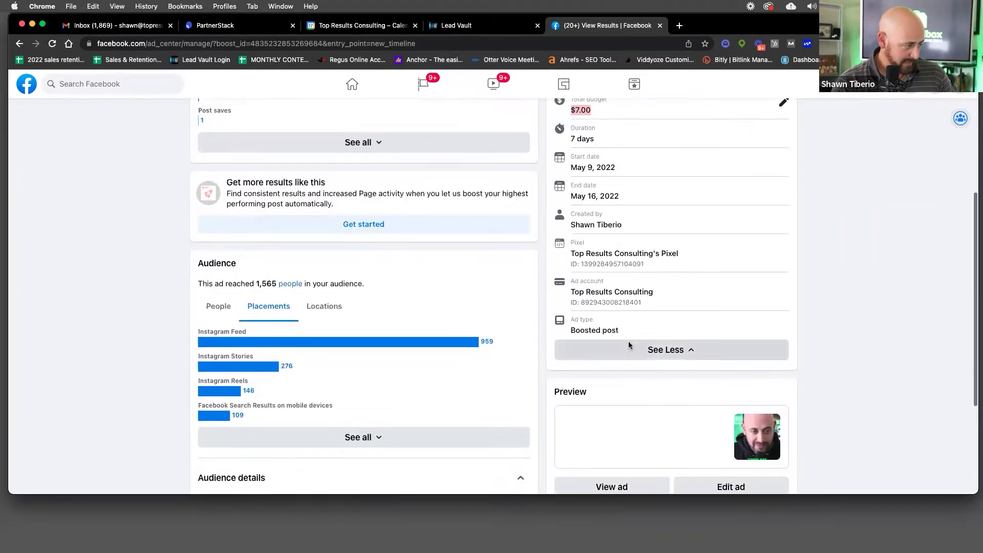
Highlight the cost per ThruPlay in the performance summary and return to the Page's timeline
scroll(632, 315, up, 3)
scroll(632, 318, up, 3)
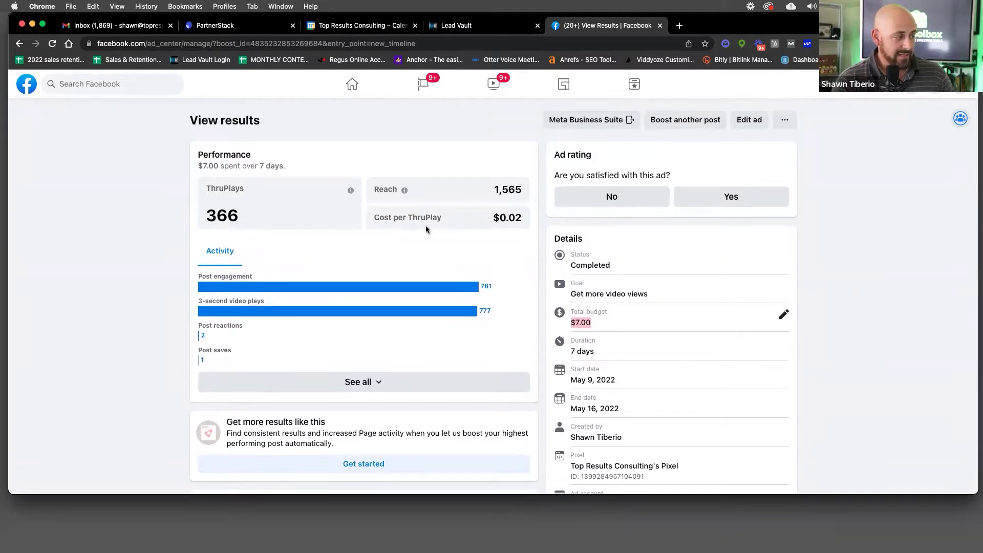
drag(500, 219, 548, 217)
click(527, 227)
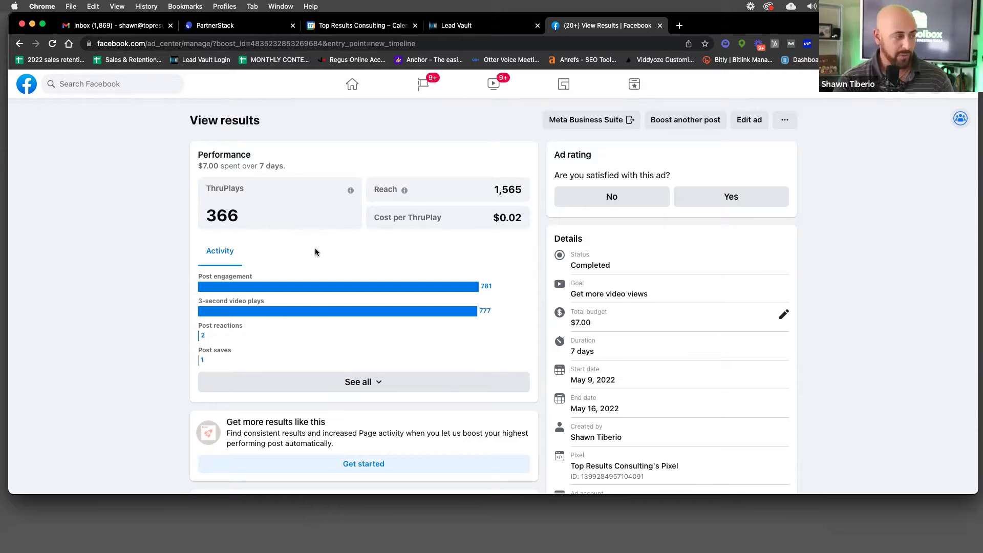
key(super+bracketleft)
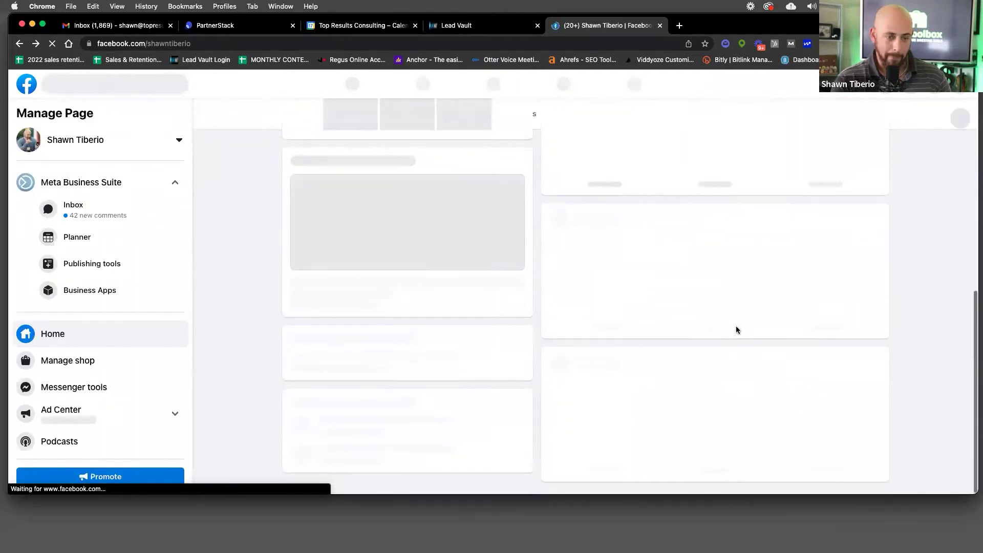
Look through the Page's timeline and examine the boost summaries of the May 9 buy boxes video and the video boosted on May 12
scroll(782, 411, down, 10)
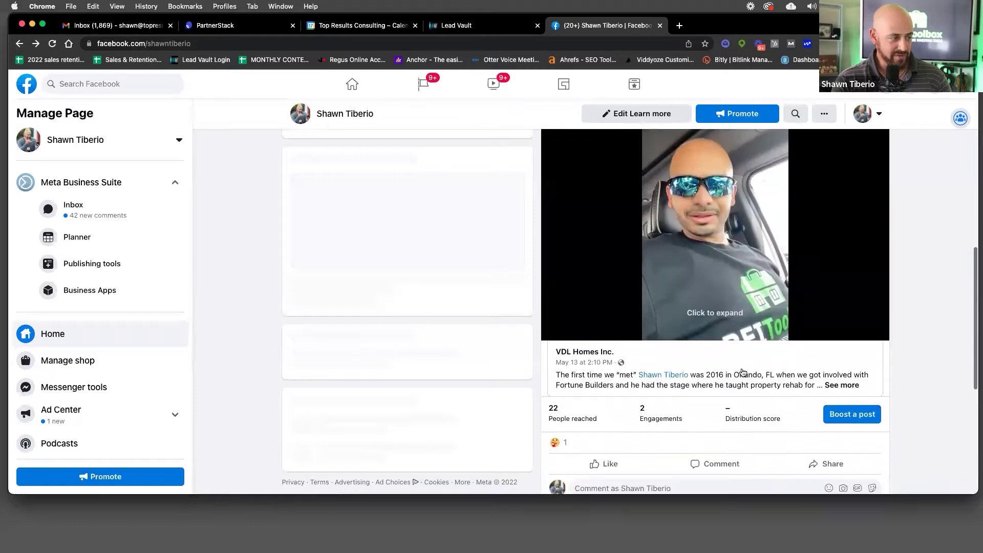
scroll(743, 372, down, 5)
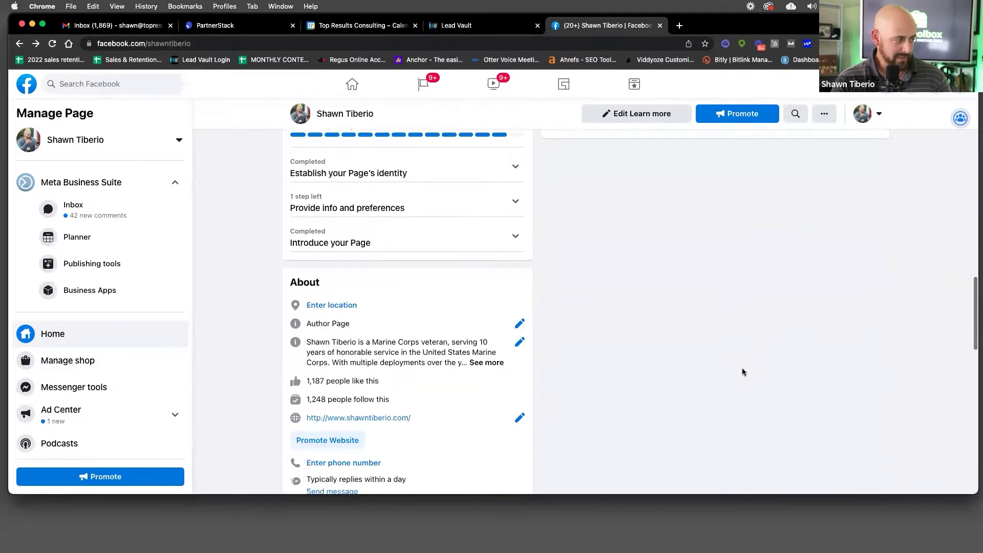
scroll(743, 373, down, 10)
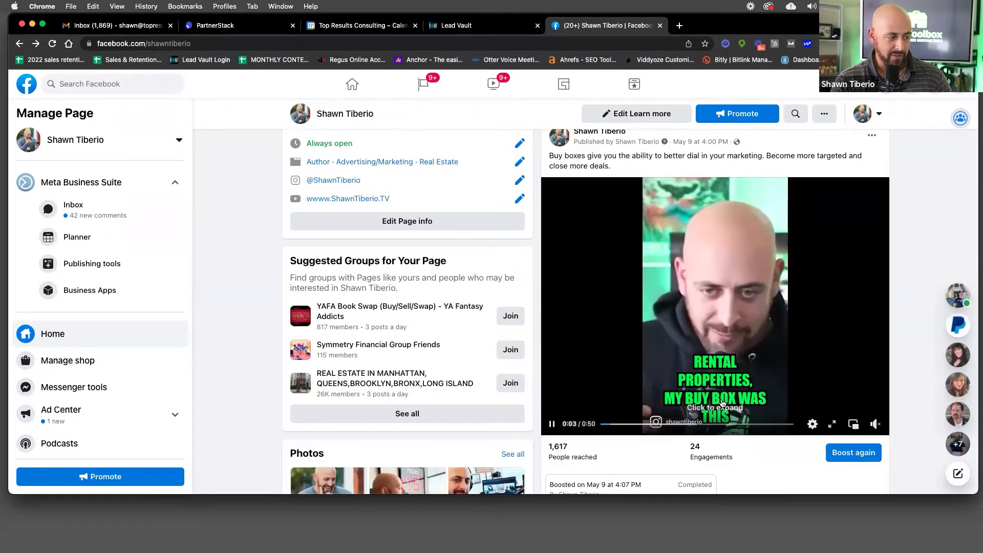
scroll(707, 405, up, 10)
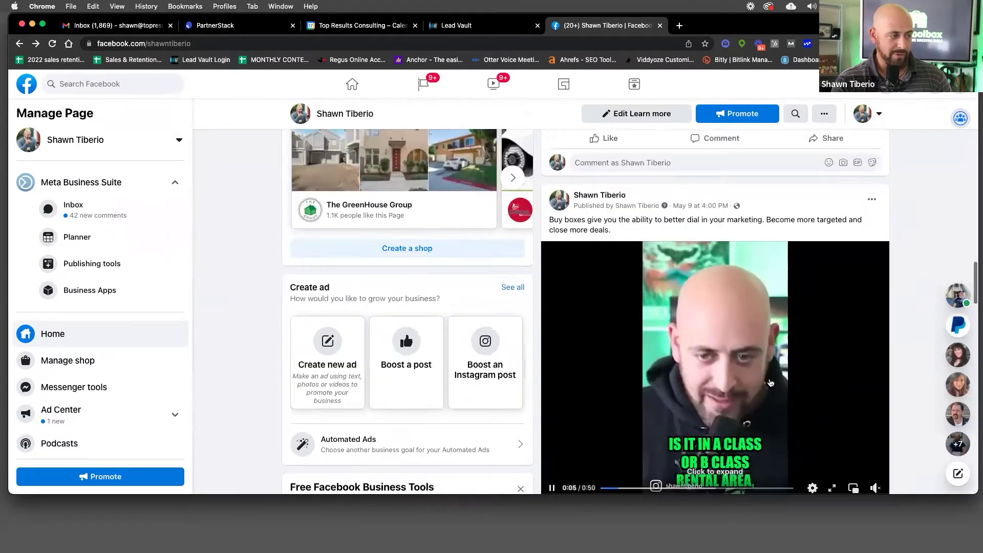
scroll(754, 376, down, 5)
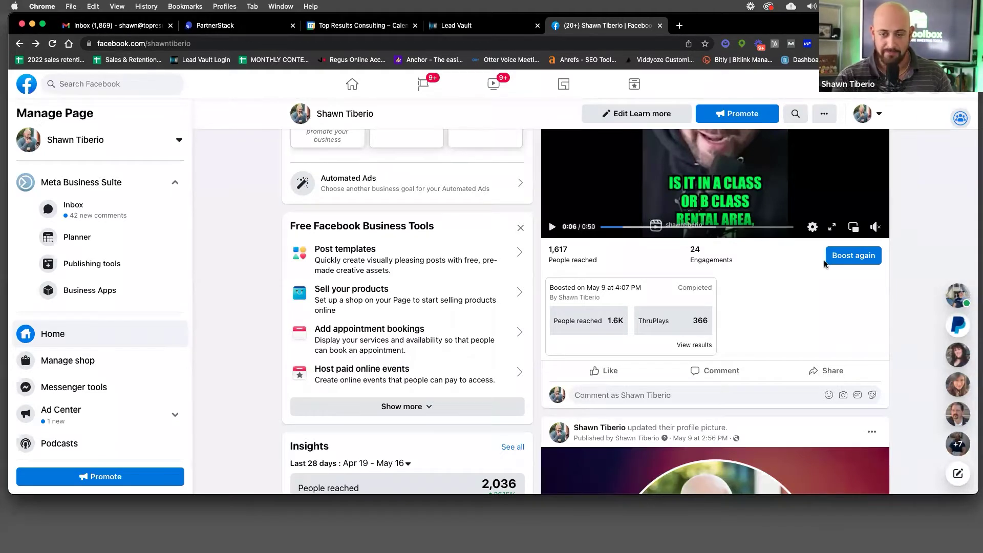
scroll(825, 261, up, 8)
scroll(824, 265, up, 2)
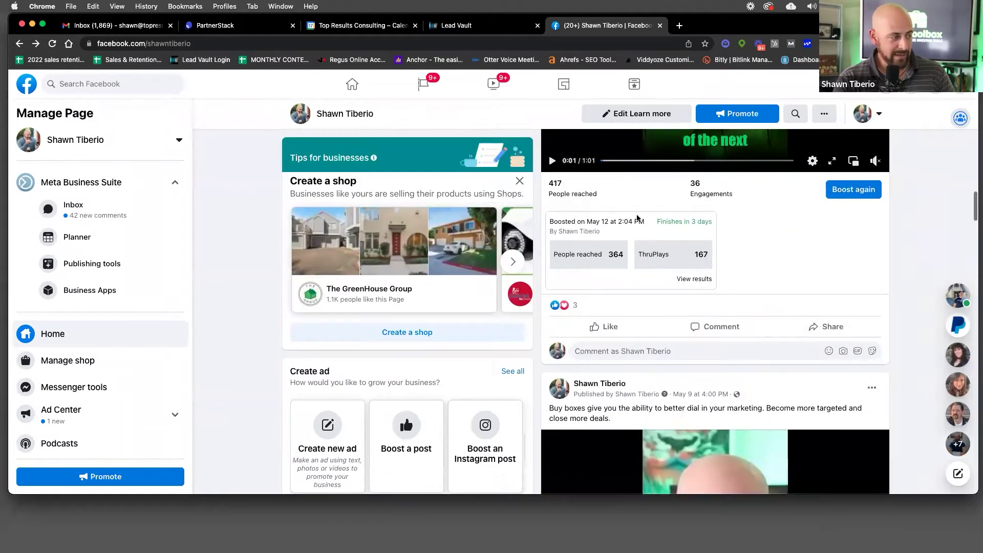